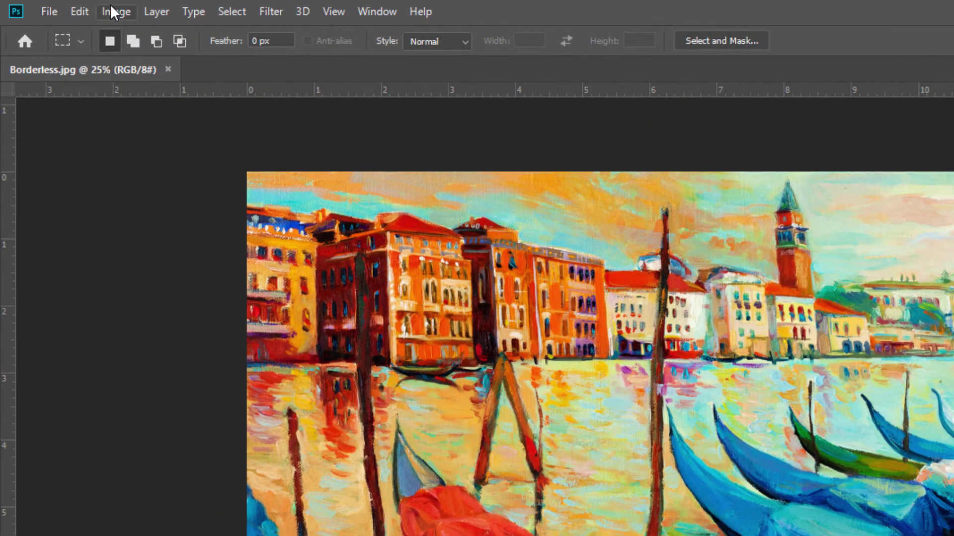
# Step: Resize the painting to 24 inches wide without resampling, giving about 16 inches tall
pyautogui.click(111, 9)
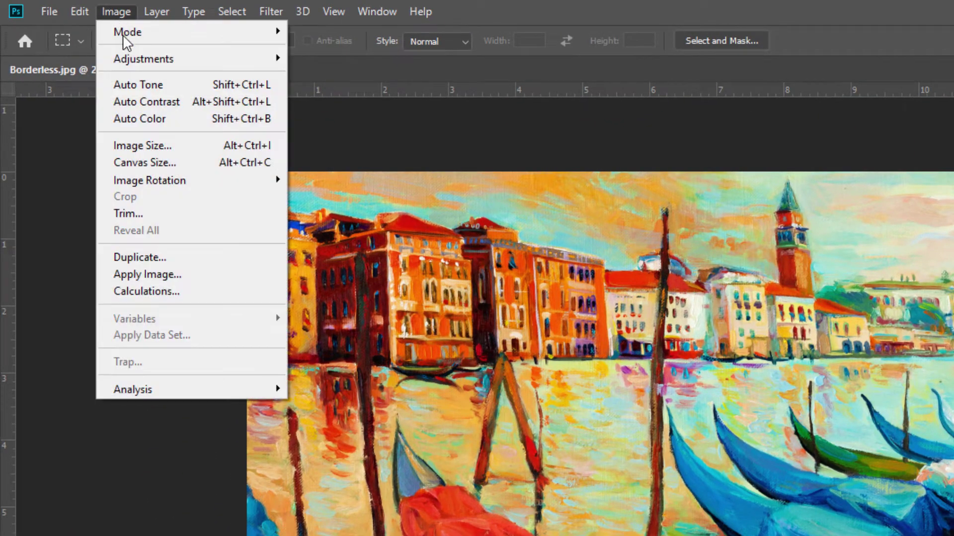
pyautogui.click(141, 142)
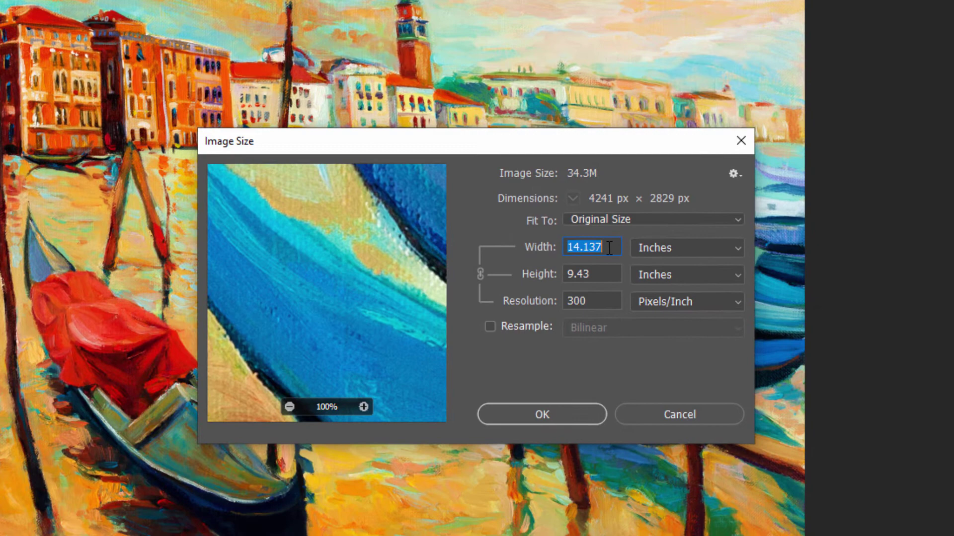
pyautogui.write('24')
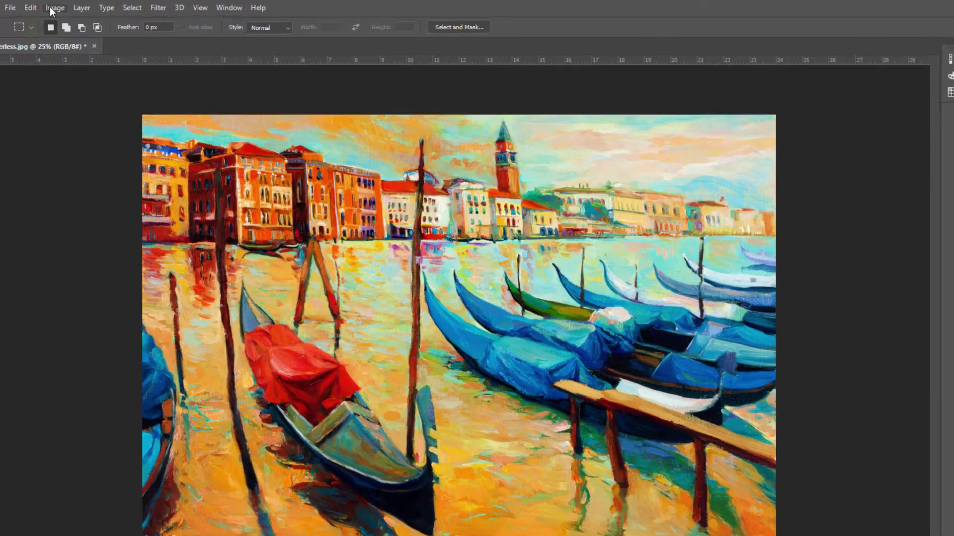
# Step: From the Print dialog, bring up the Epson SC-P10000 driver properties
pyautogui.click(46, 11)
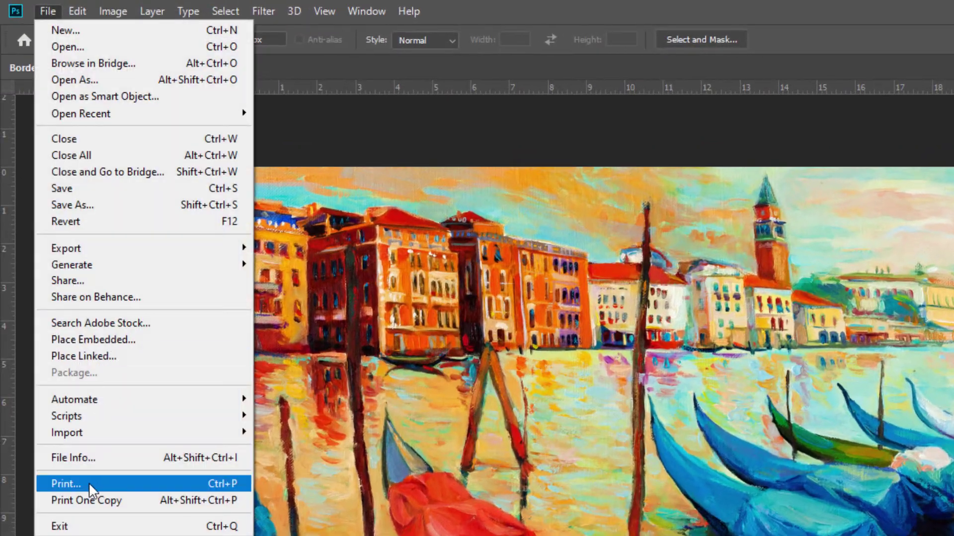
pyautogui.click(90, 491)
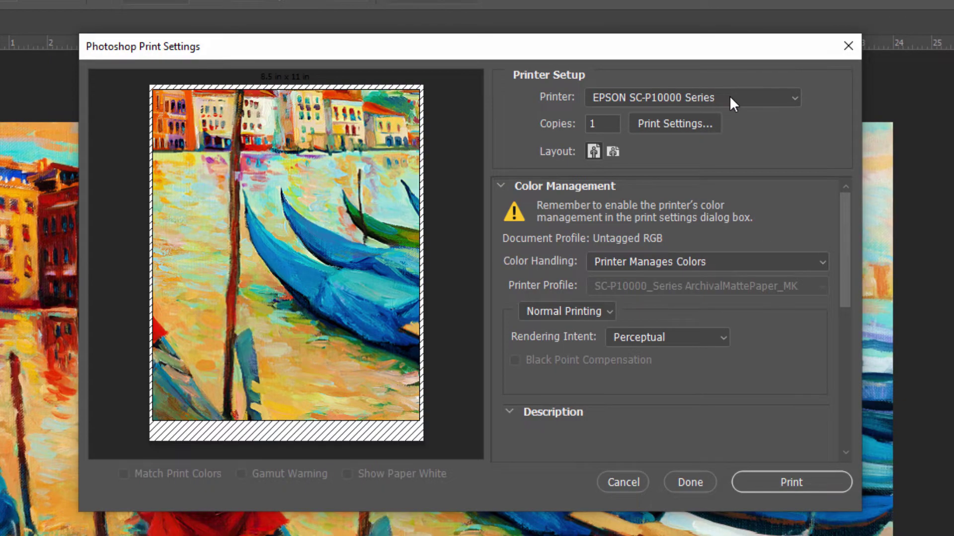
pyautogui.click(672, 127)
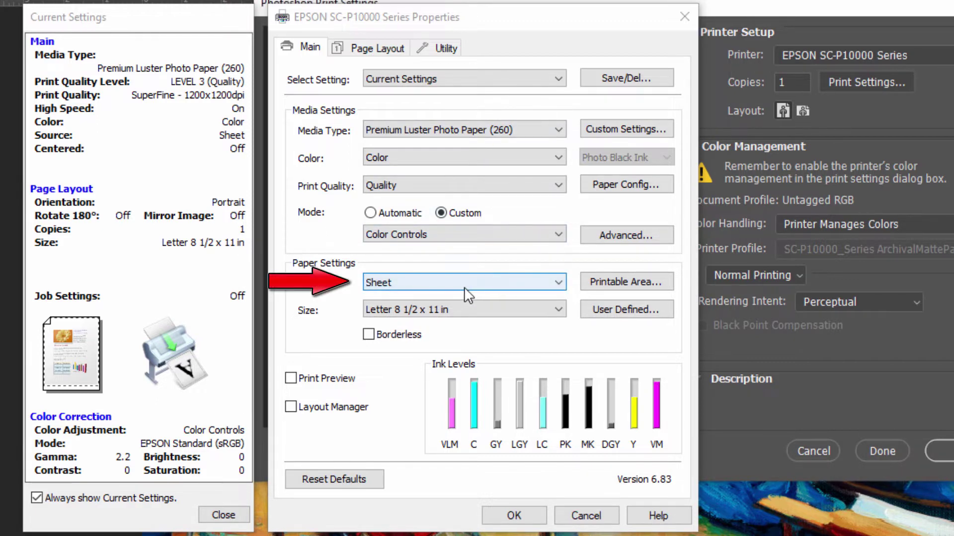
# Step: Feed from Roll Paper with a User Defined size of 24 x 16 inches
pyautogui.click(567, 286)
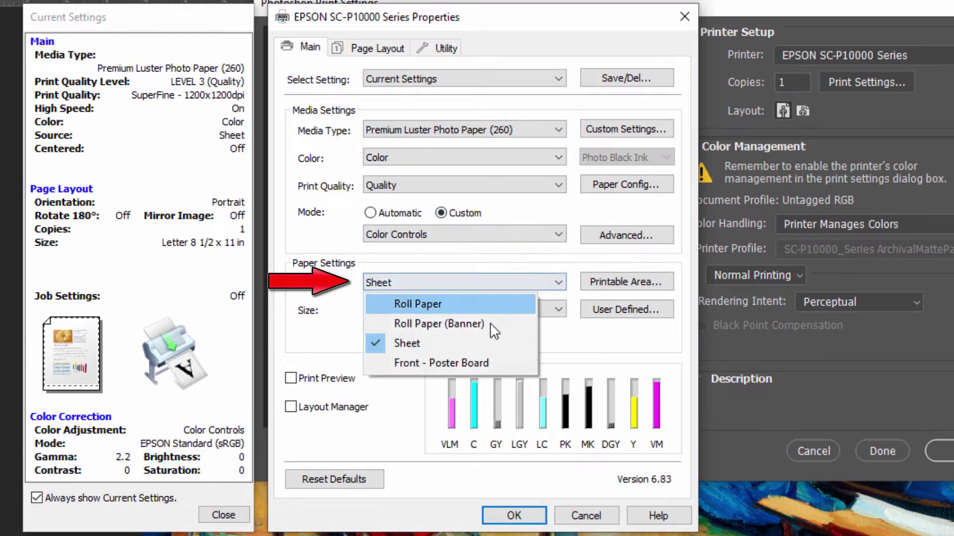
pyautogui.click(464, 306)
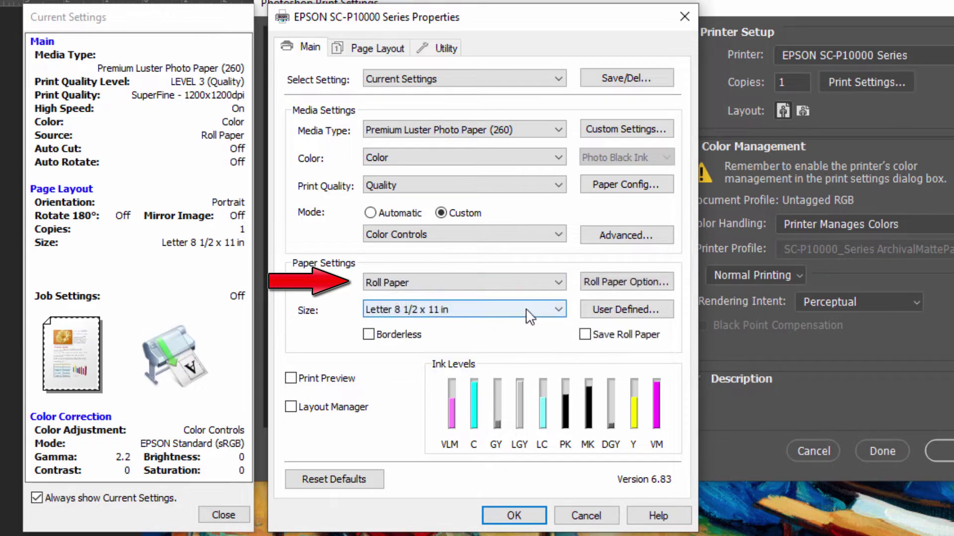
pyautogui.click(597, 313)
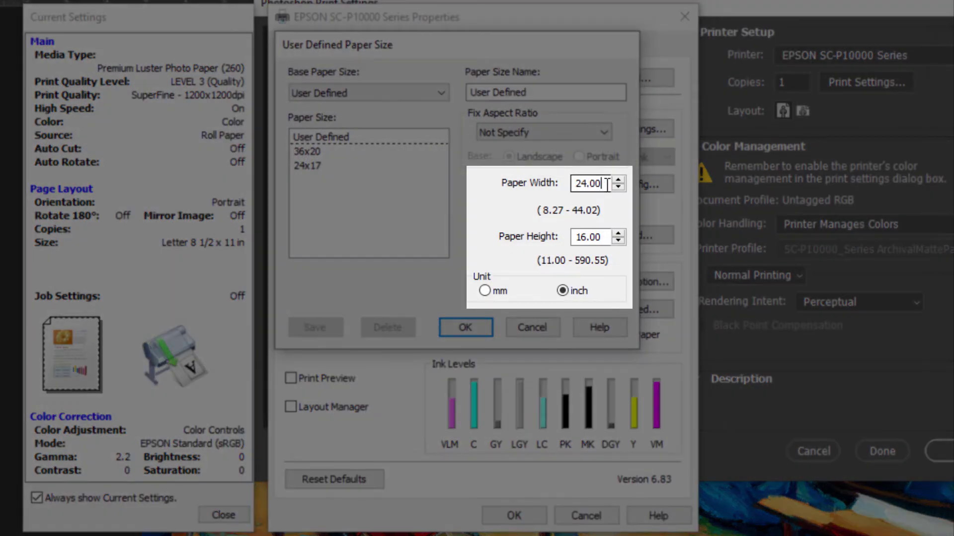
pyautogui.moveTo(605, 183); pyautogui.dragTo(526, 174)
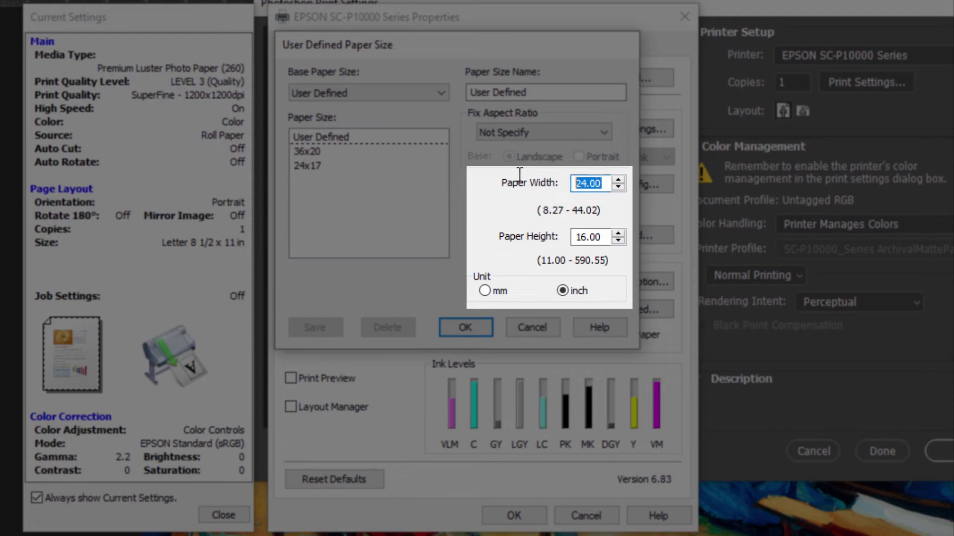
pyautogui.write('24')
pyautogui.click(571, 237)
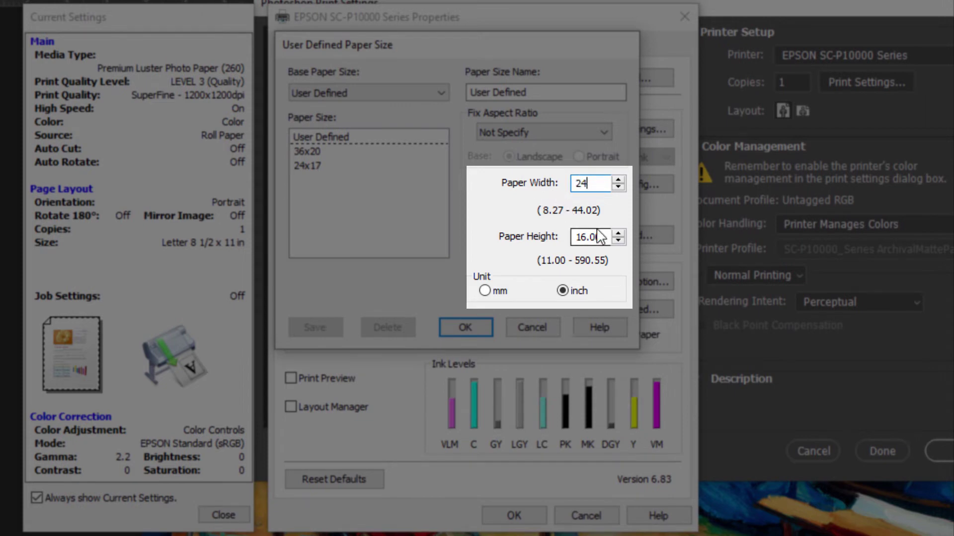
pyautogui.doubleClick(572, 237)
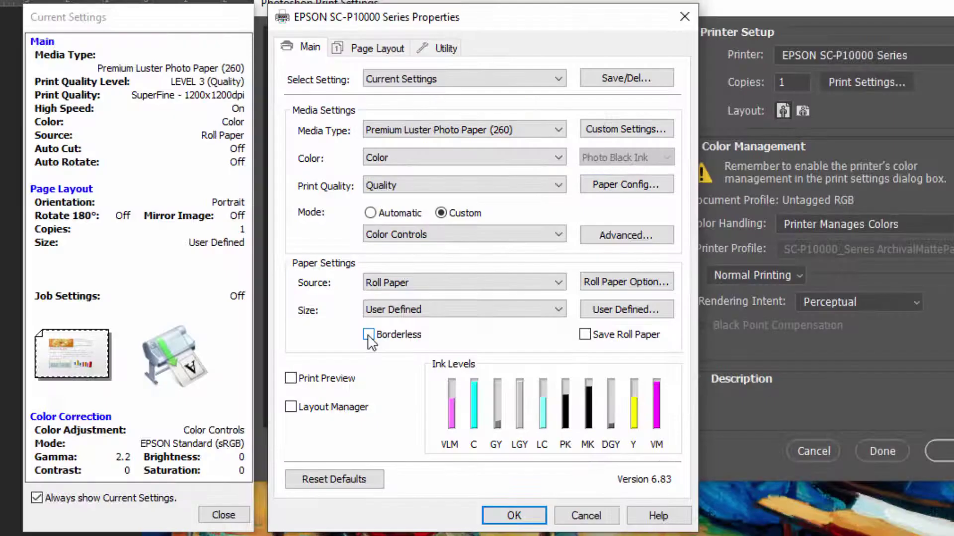
# Step: Enable Borderless printing with Auto Expand left at Standard
pyautogui.click(368, 335)
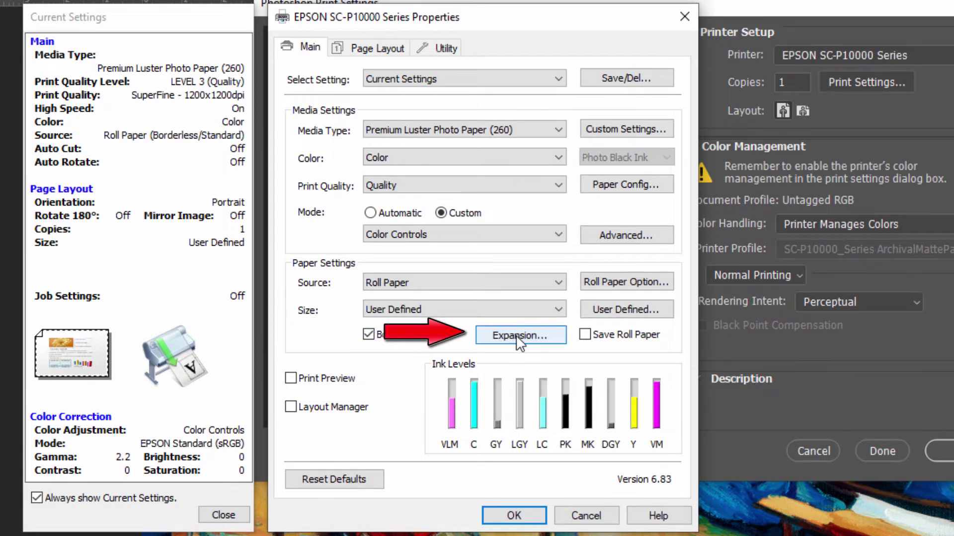
pyautogui.click(519, 339)
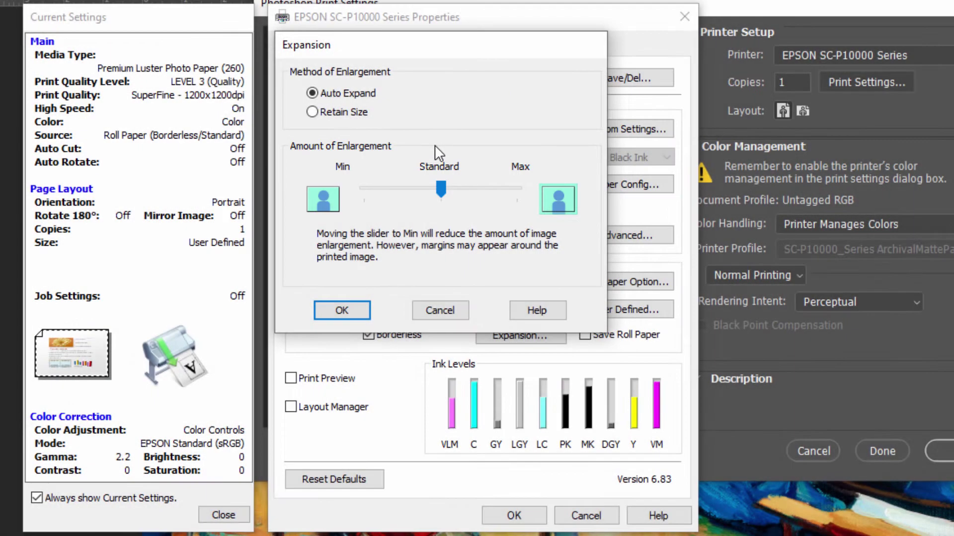
pyautogui.click(343, 311)
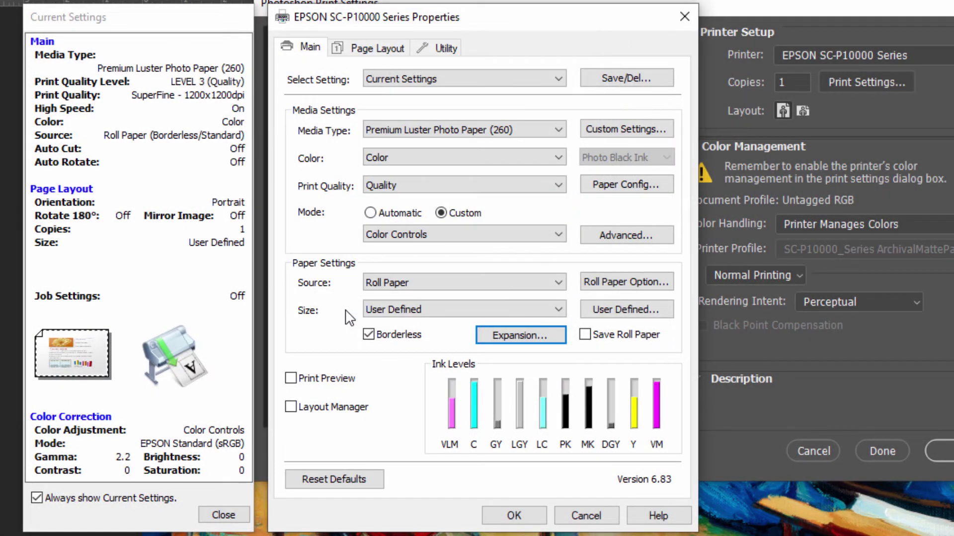
# Step: Turn on Save Roll Paper and set roll Auto Cut to Double Cut
pyautogui.click(586, 336)
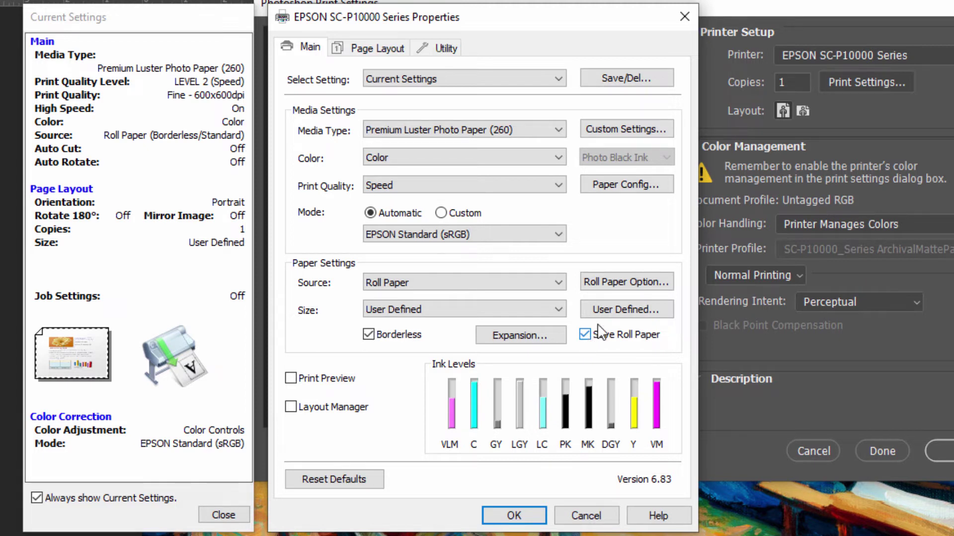
pyautogui.click(616, 287)
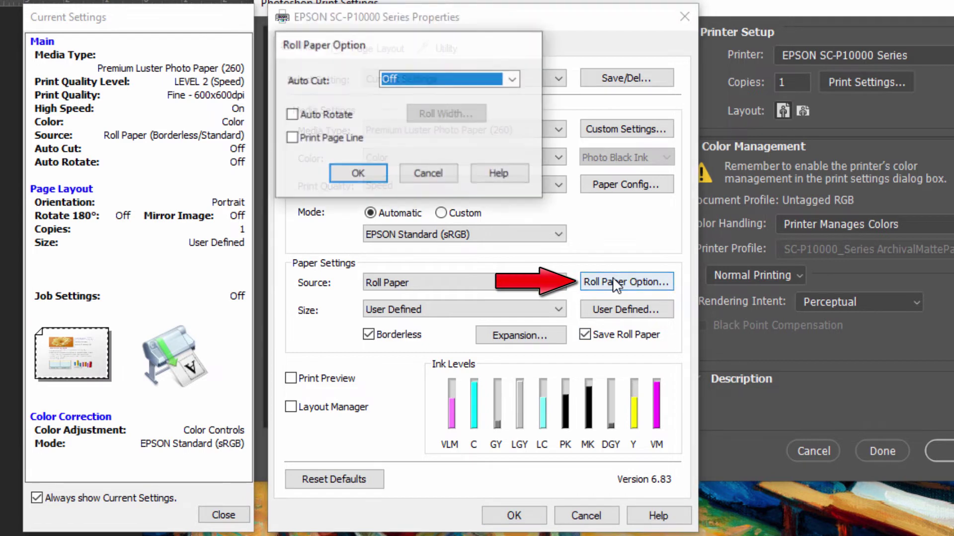
pyautogui.click(492, 81)
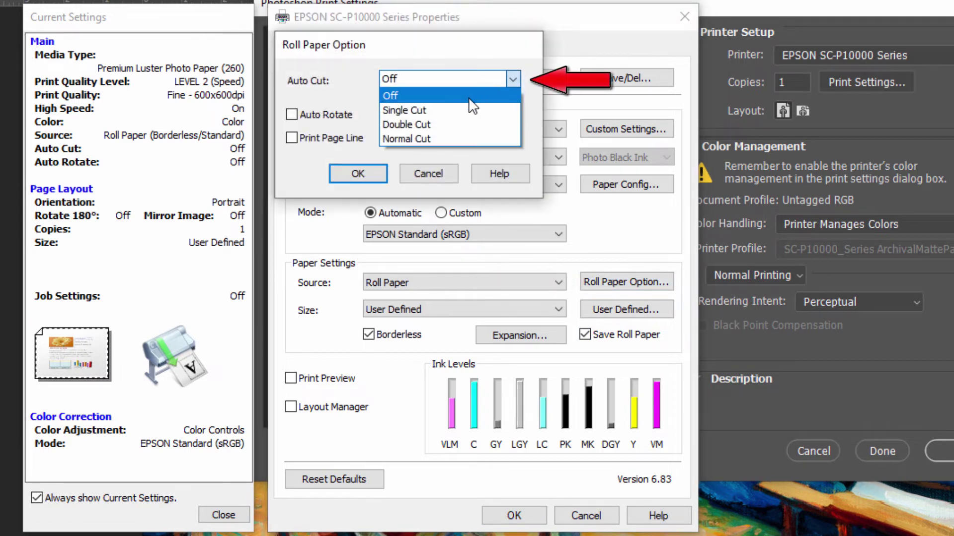
pyautogui.click(442, 121)
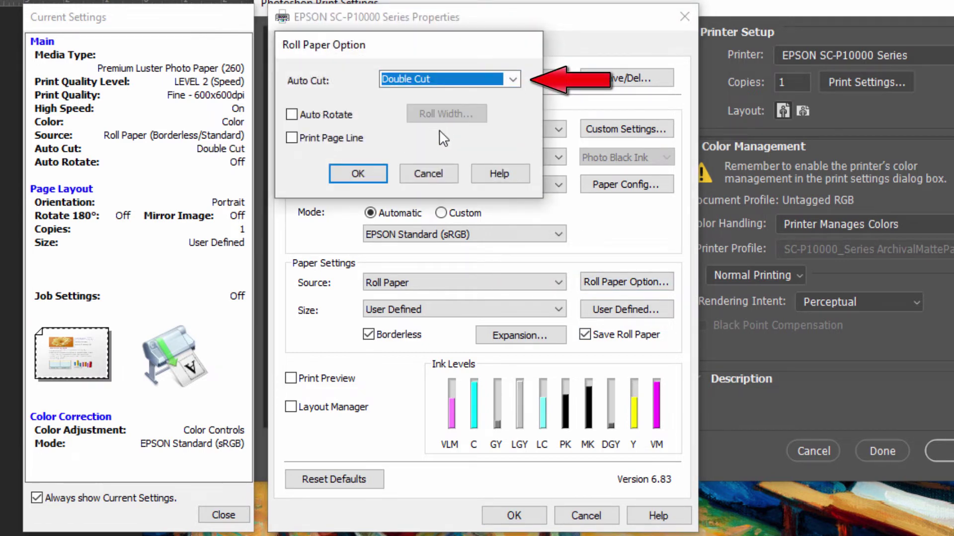